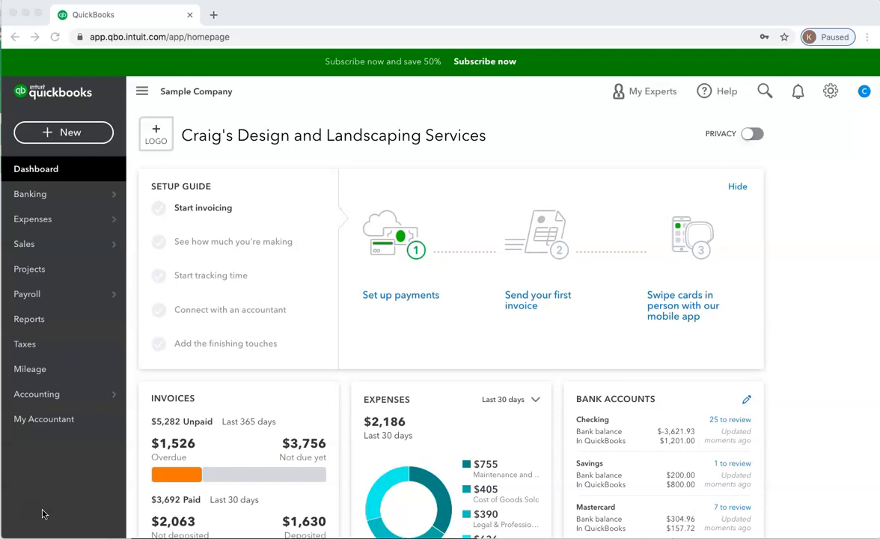
Create a new estimate for the customer Amy's Bird Sanctuary
{"action": "left_click", "coordinate": [54, 138]}
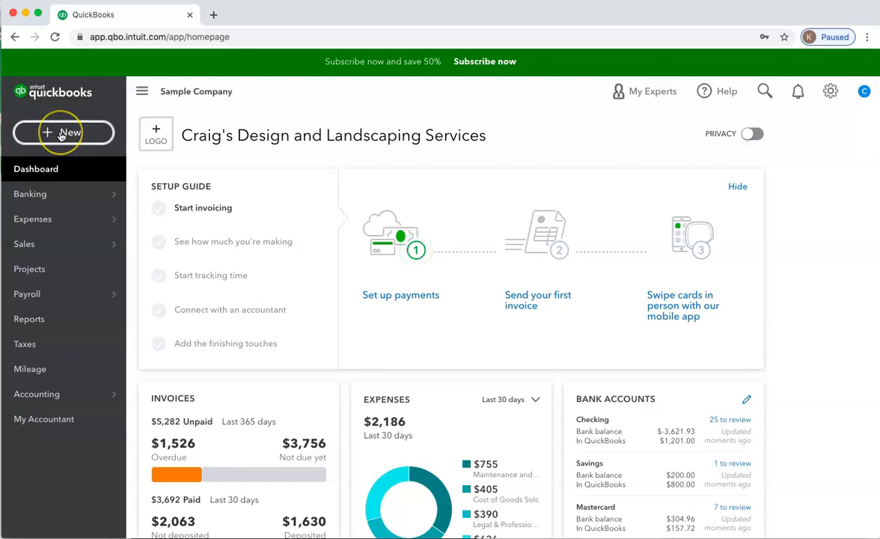
{"action": "left_click", "coordinate": [62, 134]}
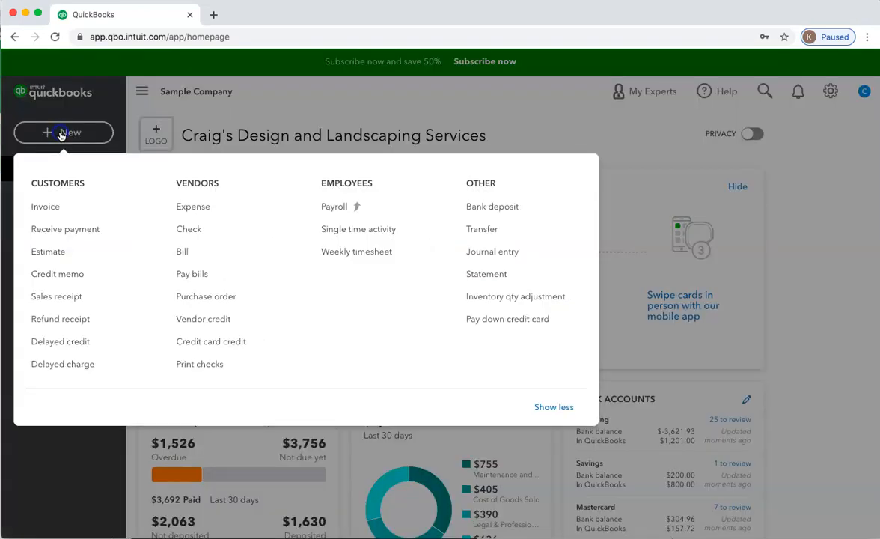
{"action": "left_click", "coordinate": [47, 254]}
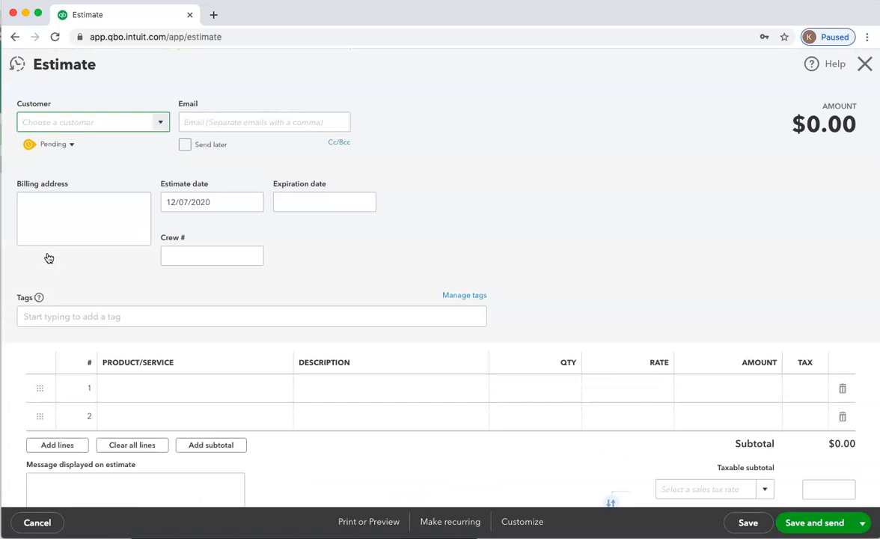
{"action": "left_click", "coordinate": [163, 125]}
{"action": "left_click", "coordinate": [101, 169]}
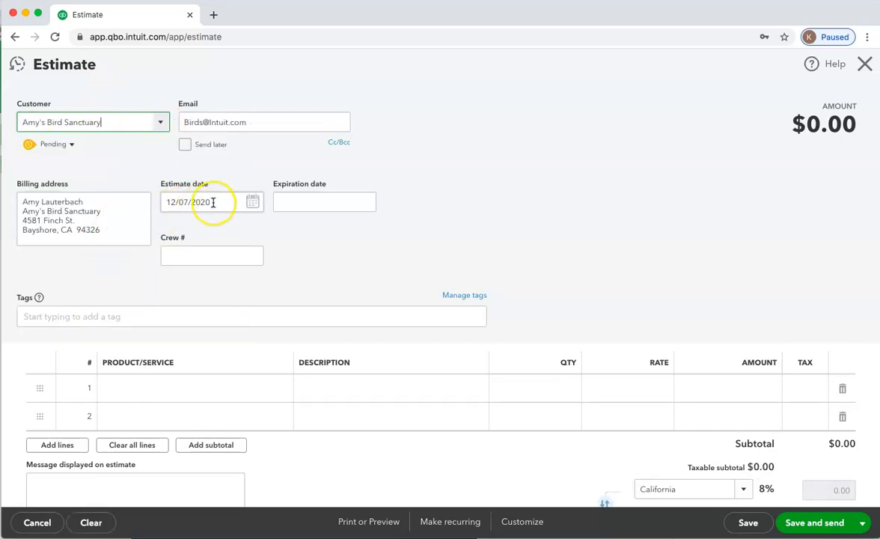
Set the estimate's expiration date to 12/31/2020
{"action": "left_click", "coordinate": [291, 201]}
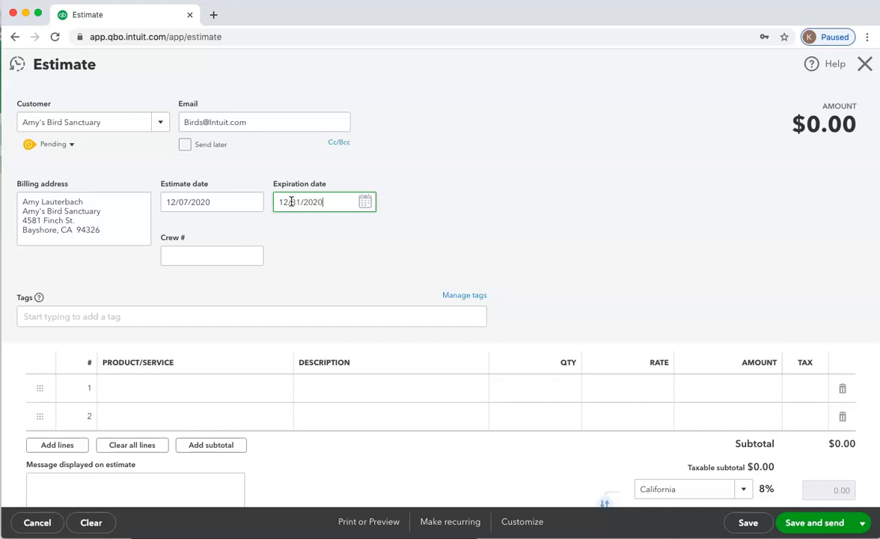
{"action": "key", "text": "Tab"}
{"action": "left_click", "coordinate": [330, 202]}
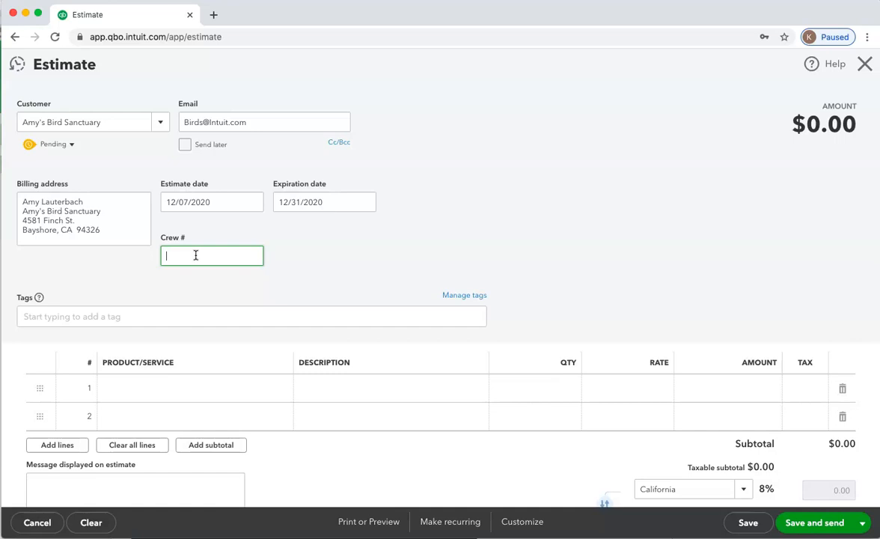
Add a Landscaping:Installation line at a rate of 1,500 to the estimate, then save and close it
{"action": "left_click", "coordinate": [148, 393]}
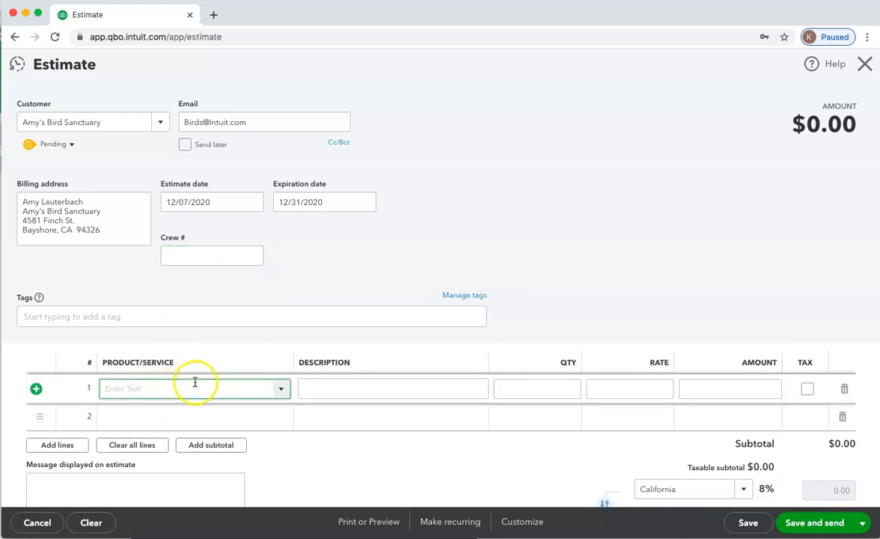
{"action": "left_click", "coordinate": [281, 389]}
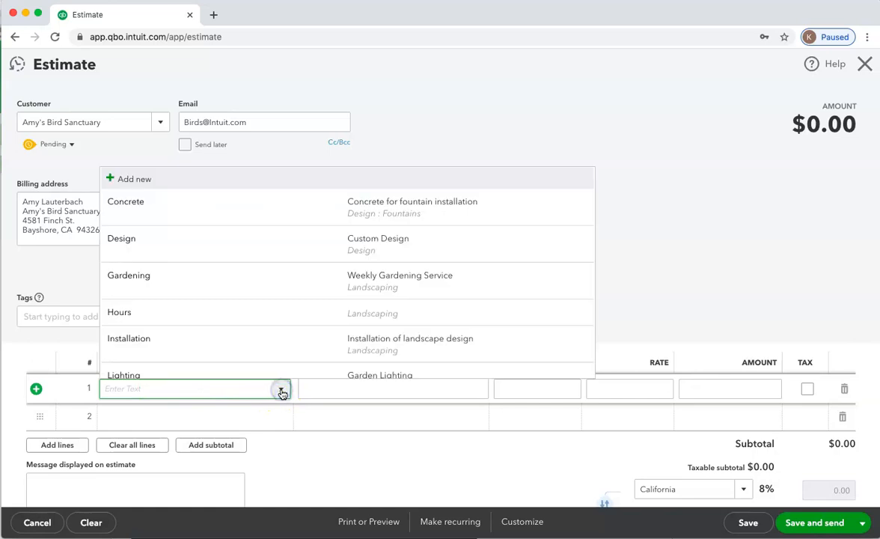
{"action": "left_click", "coordinate": [190, 350]}
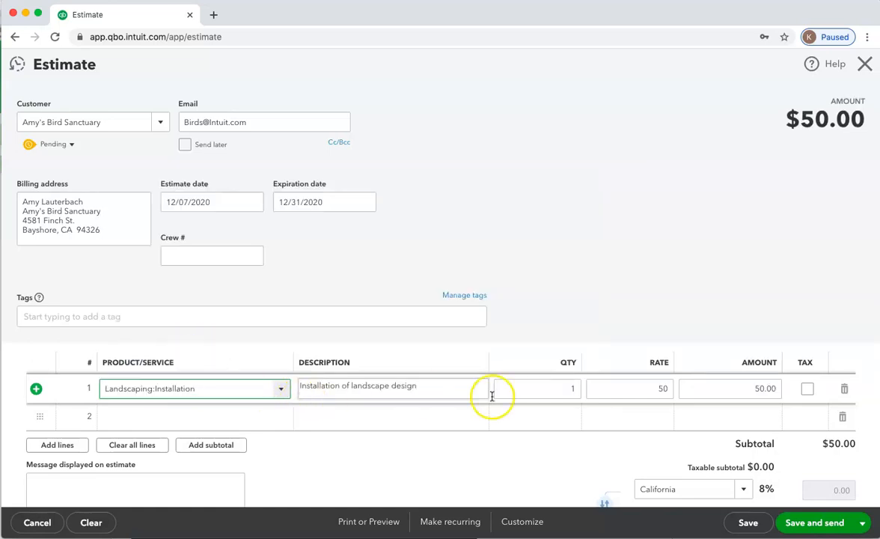
{"action": "left_click", "coordinate": [641, 386]}
{"action": "double_click", "coordinate": [676, 387]}
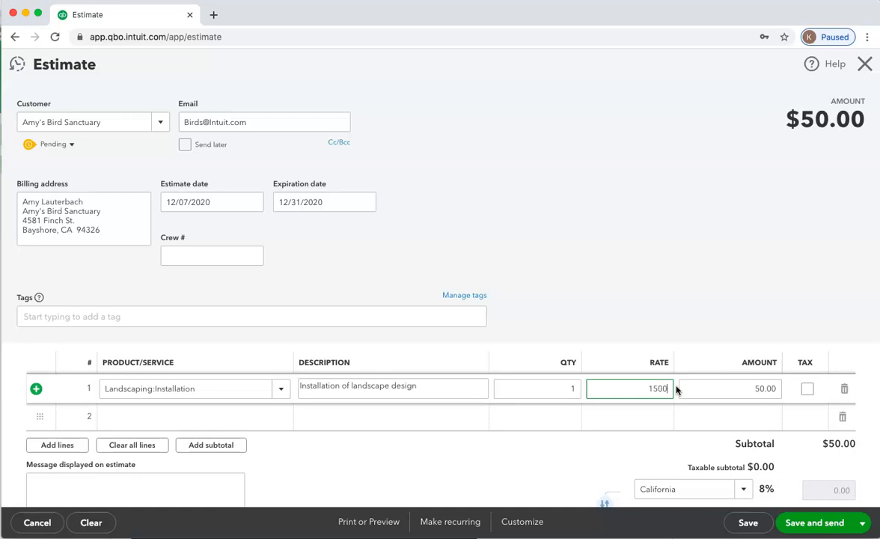
{"action": "type", "text": "1500"}
{"action": "key", "text": "Tab"}
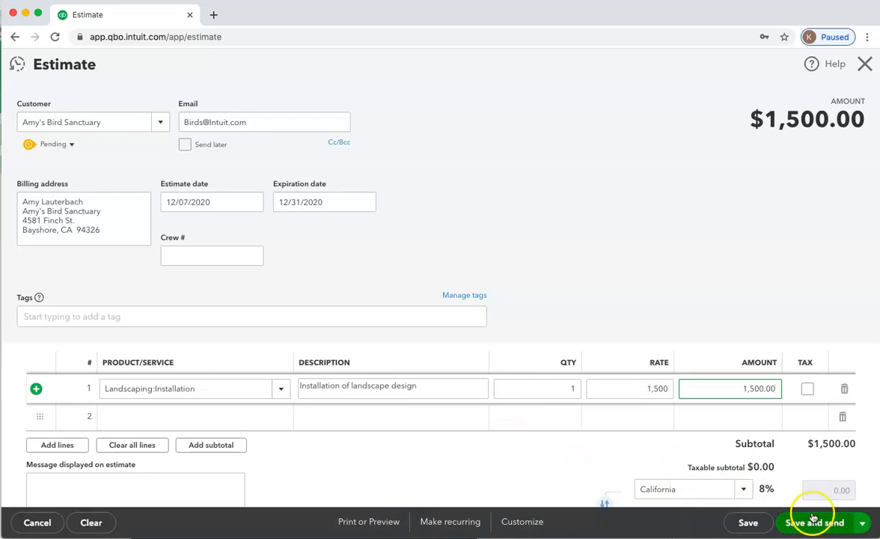
{"action": "left_click", "coordinate": [861, 525]}
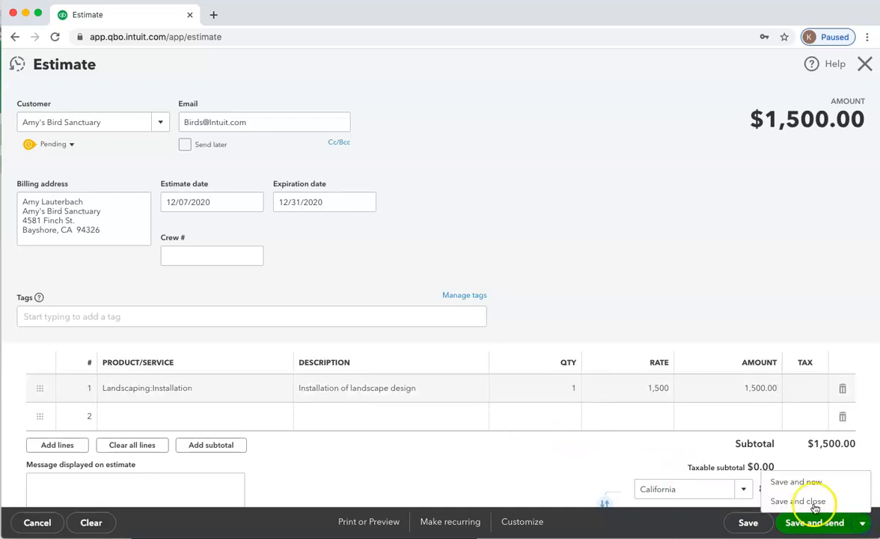
{"action": "left_click", "coordinate": [797, 501]}
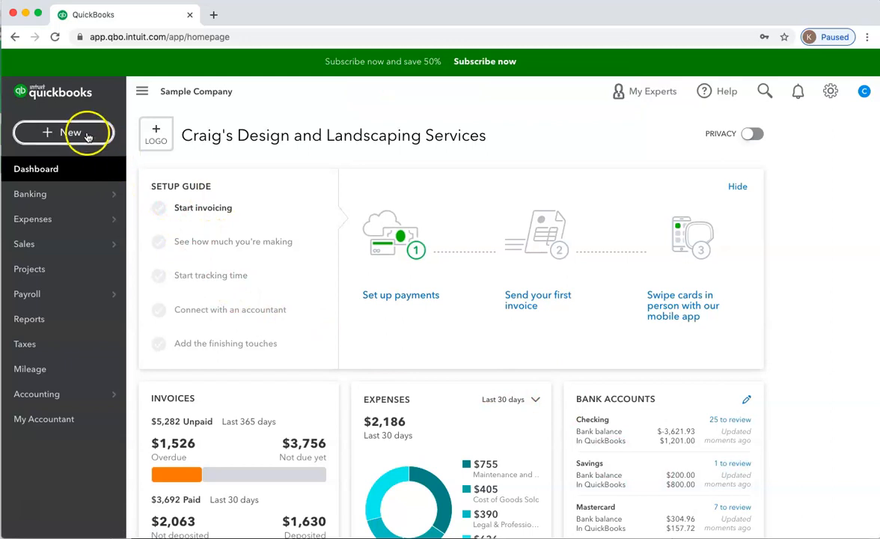
Open the 12/07/2020 estimate from Amy's Bird Sanctuary's transaction list on the Customers page
{"action": "mouse_move", "coordinate": [34, 243]}
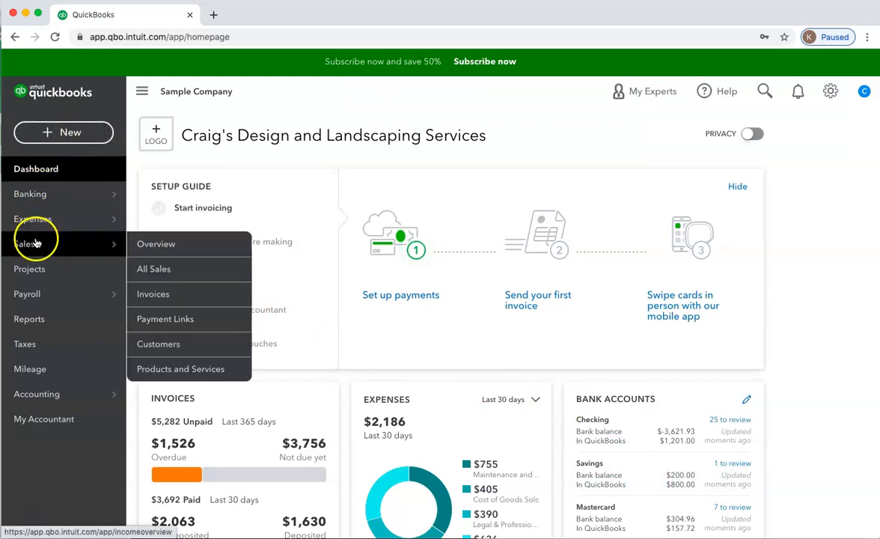
{"action": "left_click", "coordinate": [162, 343]}
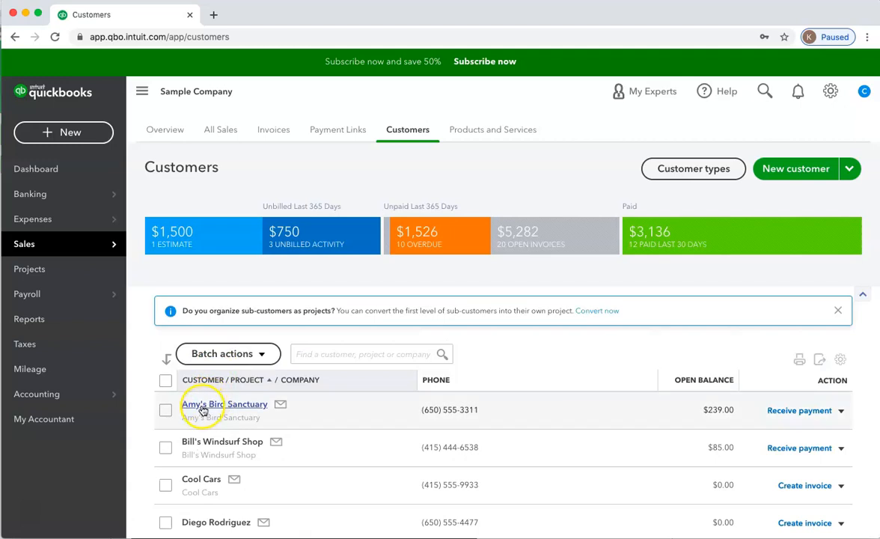
{"action": "left_click", "coordinate": [194, 405]}
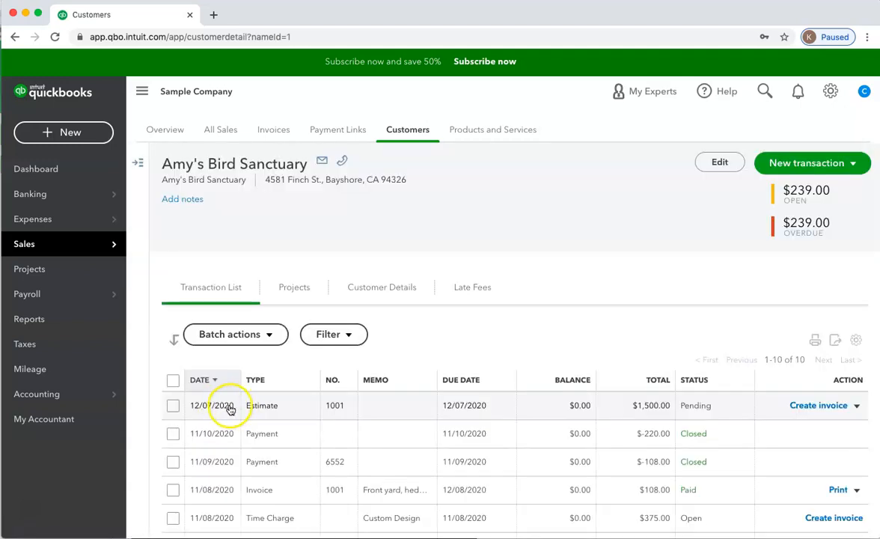
{"action": "left_click", "coordinate": [271, 410]}
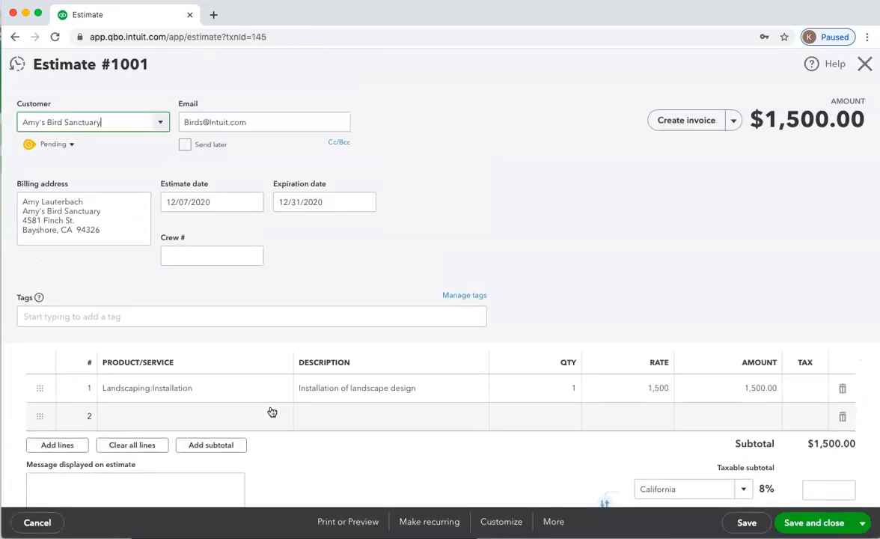
Generate an invoice from the estimate, hide the Add to Invoice suggestions and review its lines, messages and totals
{"action": "left_click", "coordinate": [691, 126]}
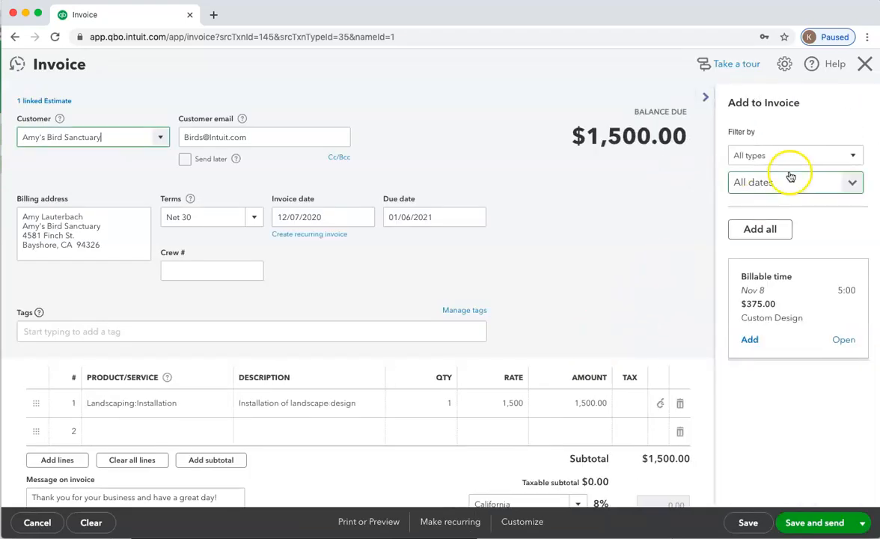
{"action": "left_click", "coordinate": [704, 102]}
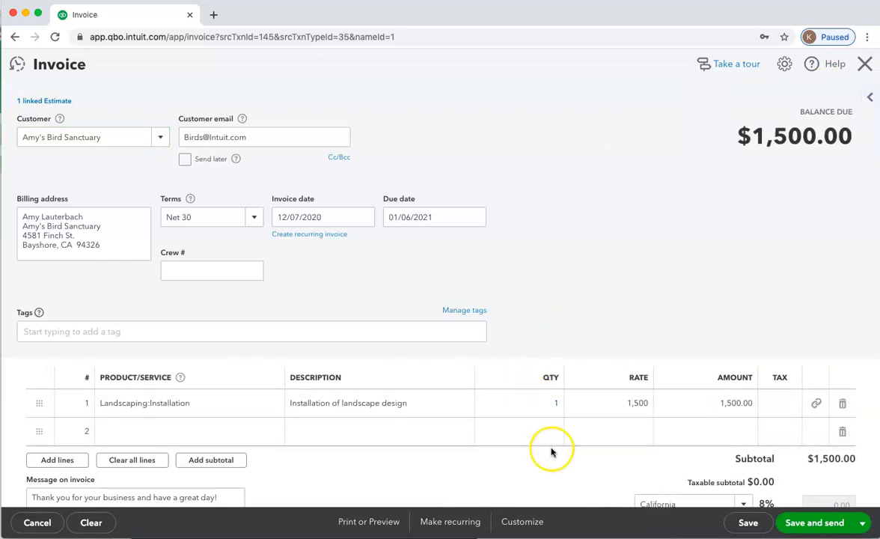
{"action": "scroll", "coordinate": [576, 452], "scroll_direction": "down", "scroll_amount": 5}
{"action": "scroll", "coordinate": [576, 452], "scroll_direction": "up", "scroll_amount": 1}
{"action": "scroll", "coordinate": [576, 452], "scroll_direction": "down", "scroll_amount": 1}
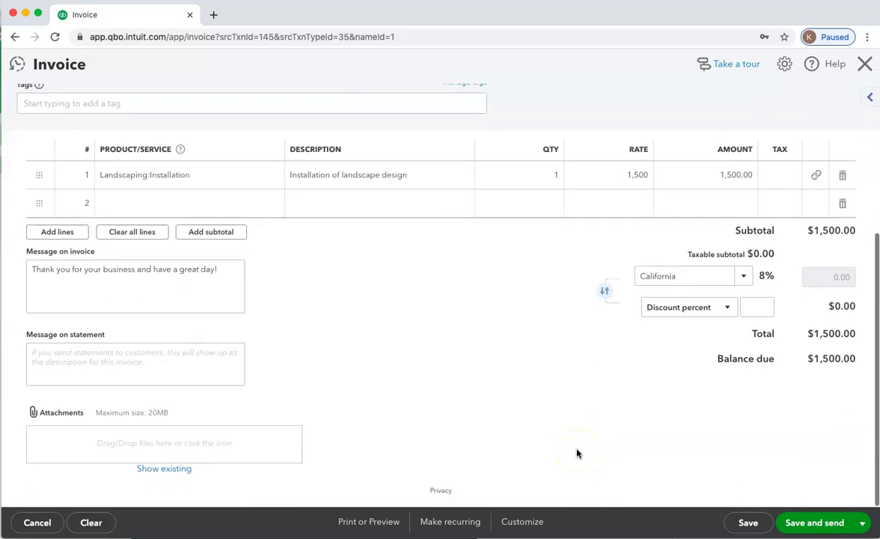
{"action": "scroll", "coordinate": [576, 452], "scroll_direction": "up", "scroll_amount": 3}
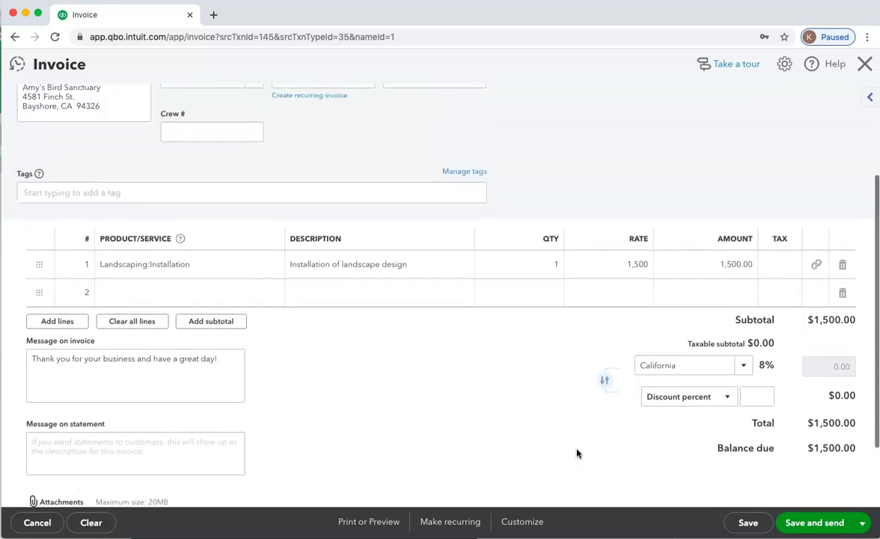
{"action": "scroll", "coordinate": [576, 452], "scroll_direction": "up", "scroll_amount": 1}
{"action": "scroll", "coordinate": [575, 453], "scroll_direction": "down", "scroll_amount": 1}
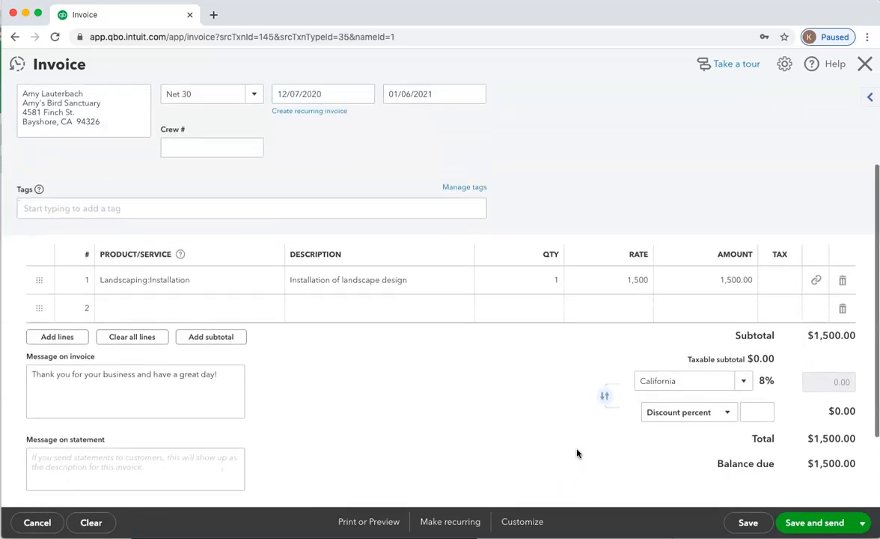
{"action": "scroll", "coordinate": [576, 453], "scroll_direction": "up", "scroll_amount": 2}
{"action": "scroll", "coordinate": [576, 452], "scroll_direction": "up", "scroll_amount": 3}
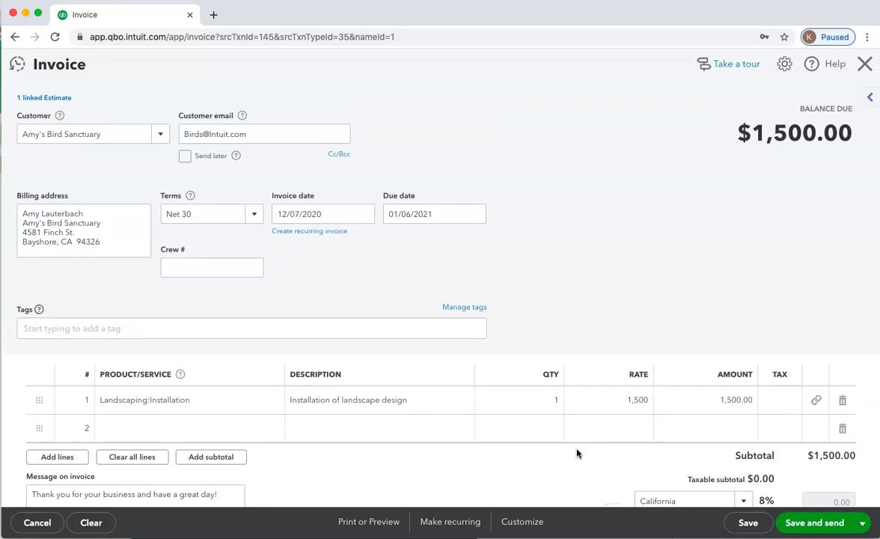
Leave the invoice without saving and close the estimate
{"action": "left_click", "coordinate": [37, 524]}
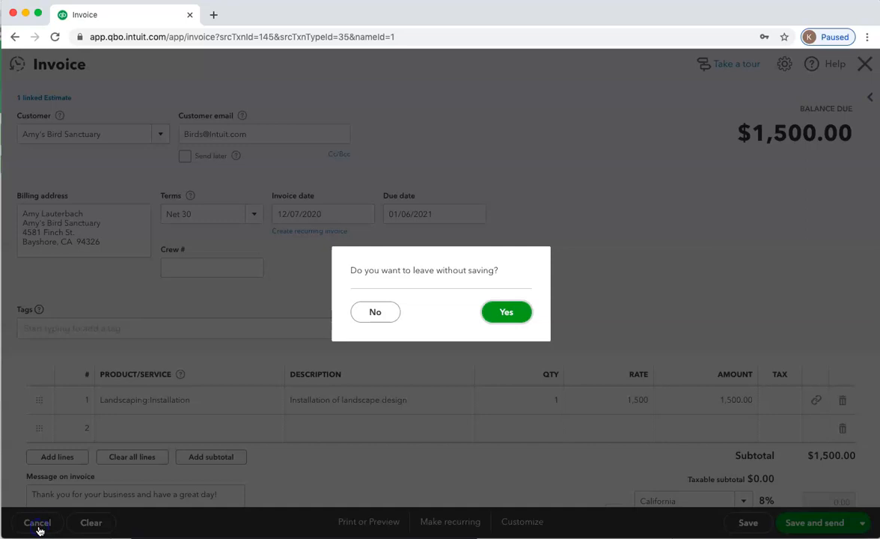
{"action": "left_click", "coordinate": [511, 313]}
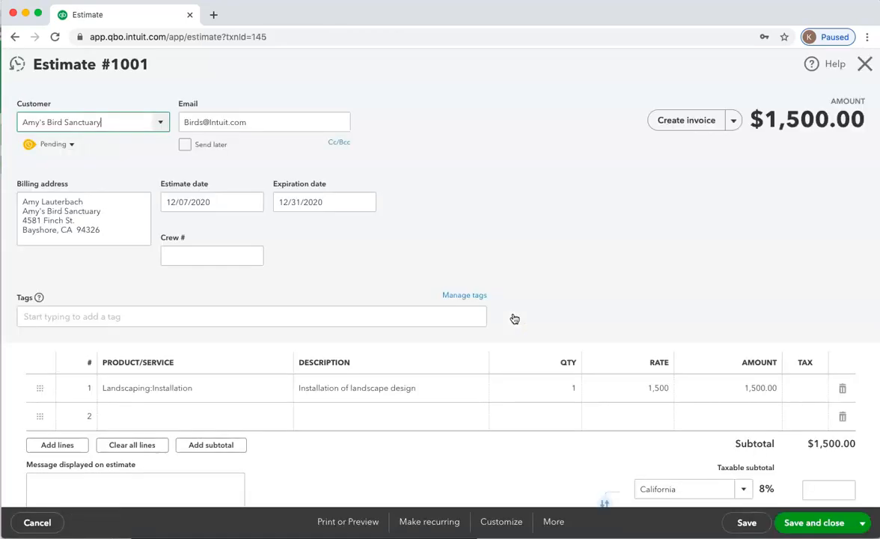
{"action": "left_click", "coordinate": [864, 65]}
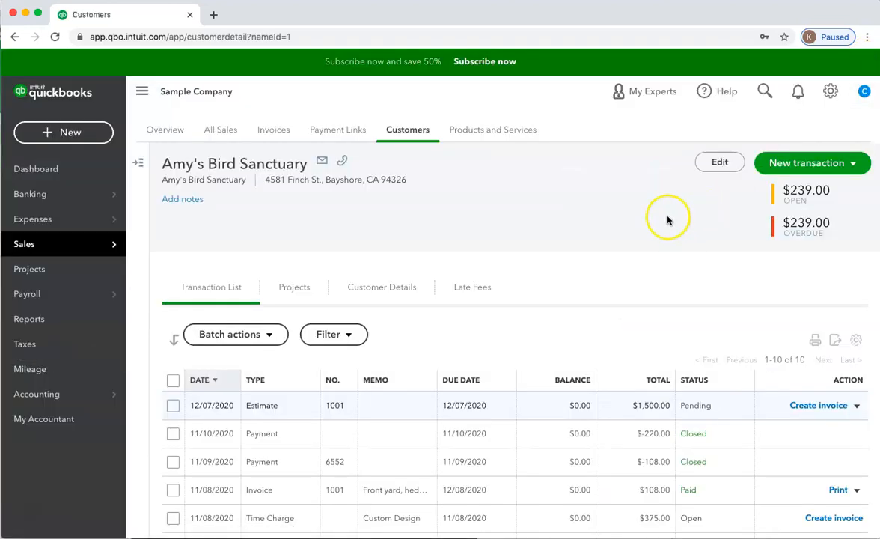
Turn on Progress Invoicing in the company's sales settings, save the change and leave the settings
{"action": "left_click", "coordinate": [830, 91]}
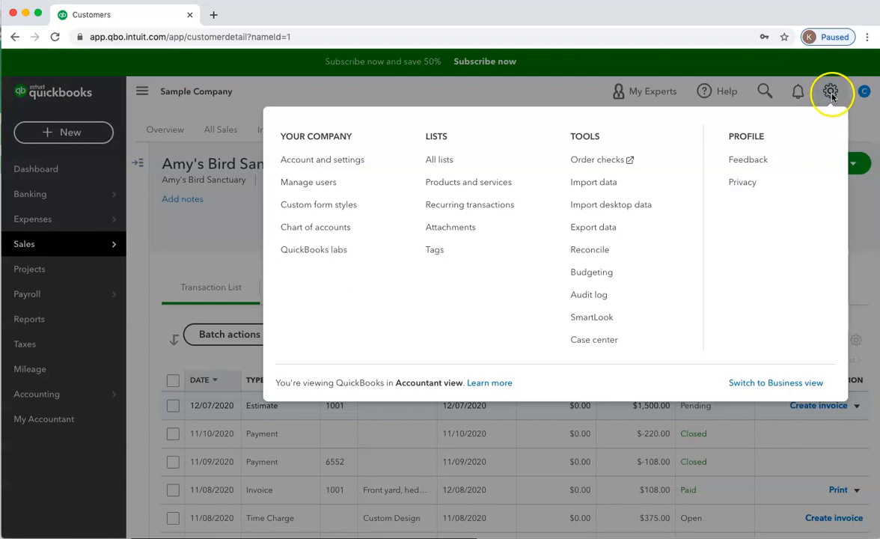
{"action": "left_click", "coordinate": [326, 164]}
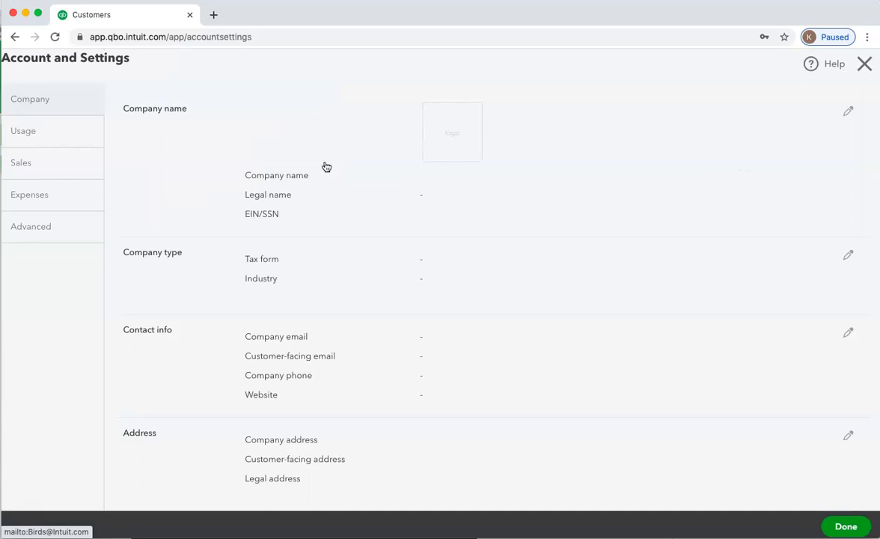
{"action": "left_click", "coordinate": [26, 171]}
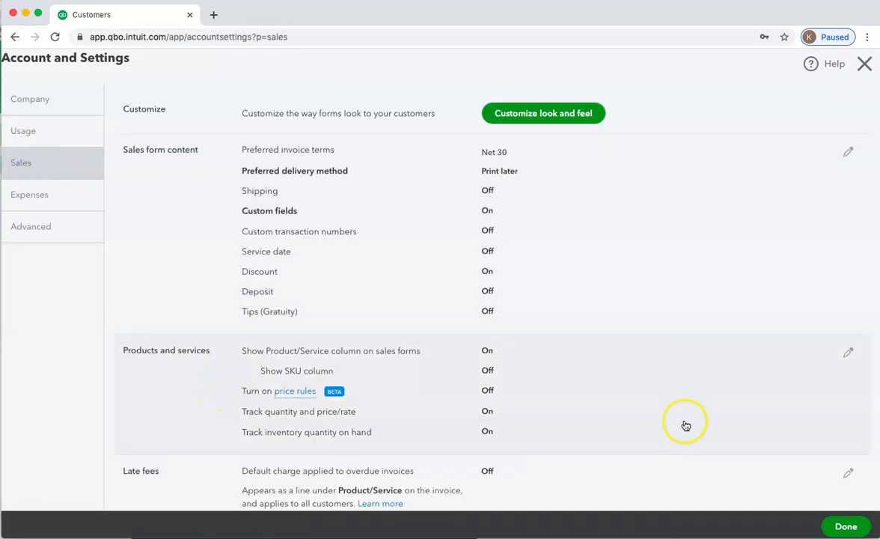
{"action": "scroll", "coordinate": [823, 422], "scroll_direction": "down", "scroll_amount": 3}
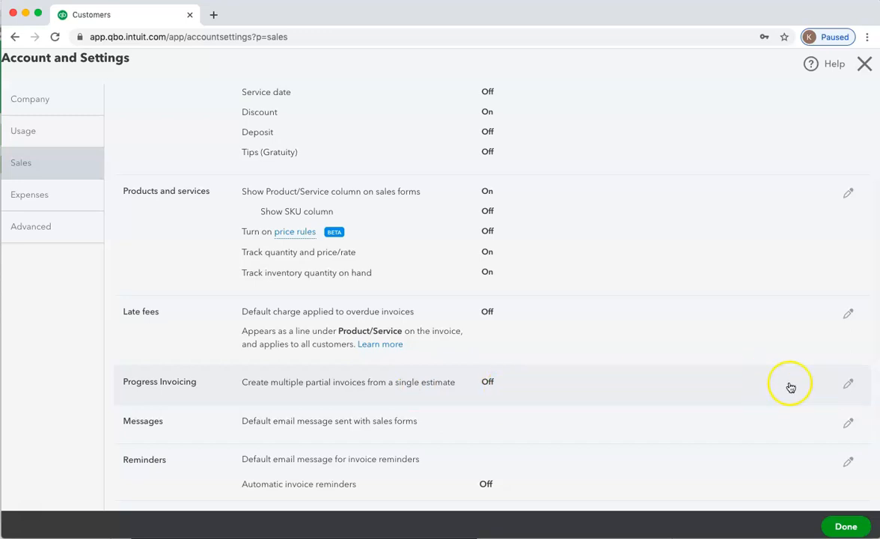
{"action": "left_click", "coordinate": [848, 385]}
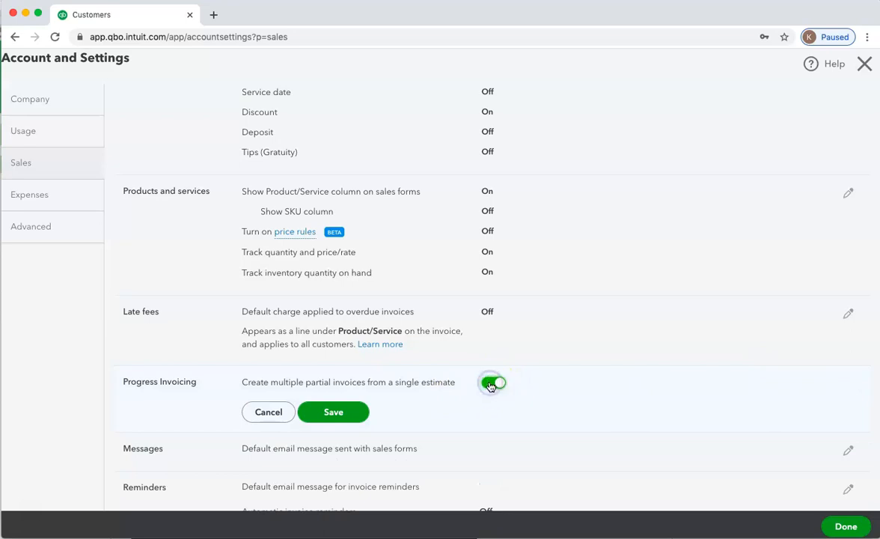
{"action": "left_click", "coordinate": [329, 413]}
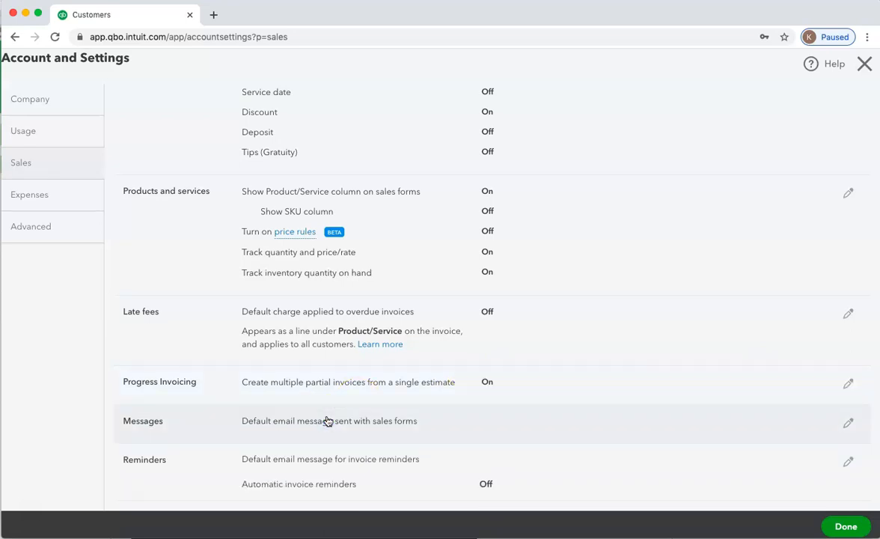
{"action": "left_click", "coordinate": [846, 523]}
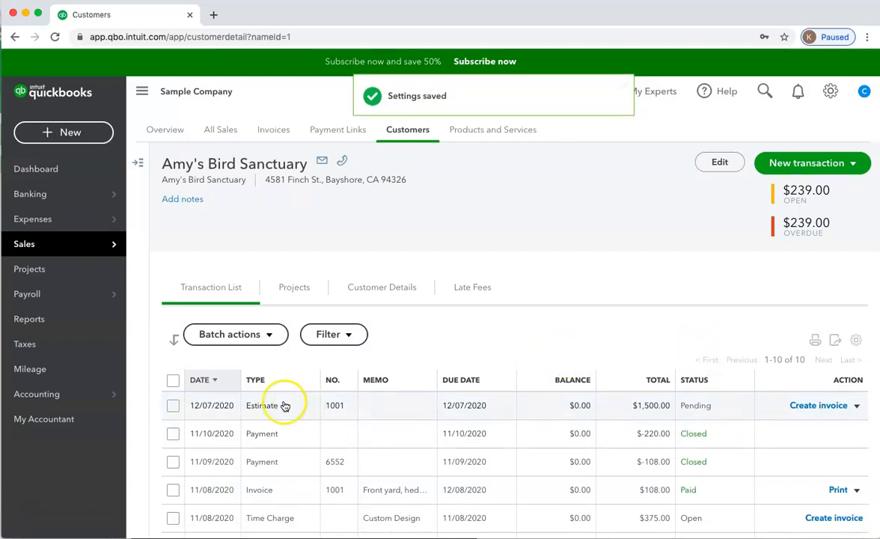
Open the 12/07/2020 estimate from the customer's transaction list and start creating an invoice from it
{"action": "left_click", "coordinate": [261, 410]}
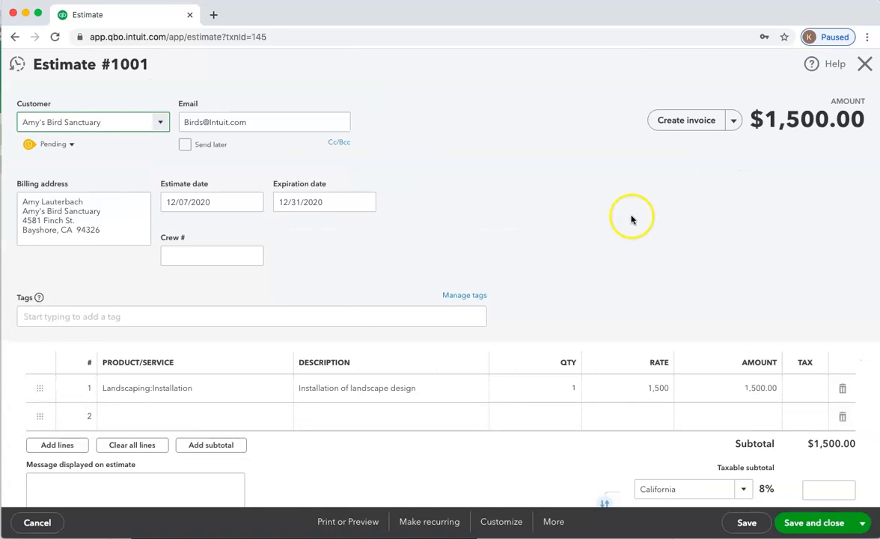
{"action": "left_click", "coordinate": [732, 120]}
{"action": "left_click", "coordinate": [694, 125]}
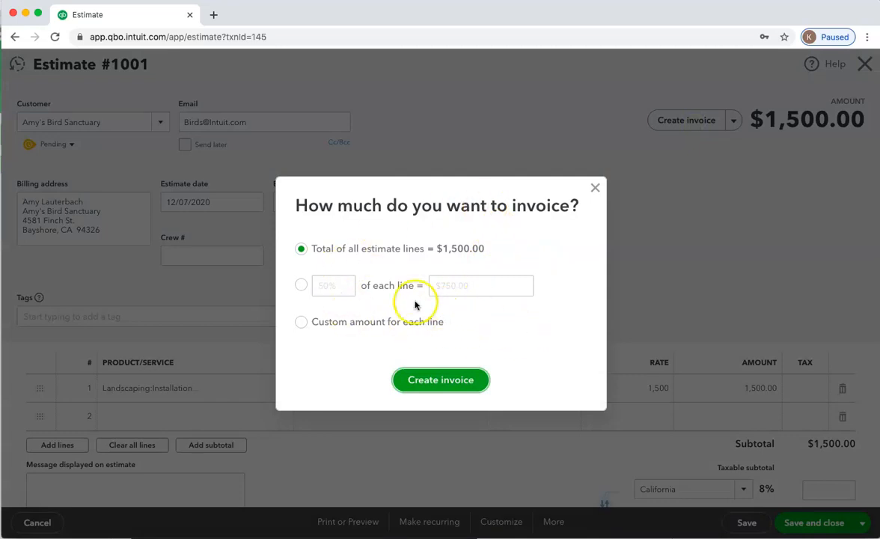
Try the percentage and custom options for the invoice amount, settle on a custom amount for each line, and create the invoice
{"action": "left_click", "coordinate": [301, 285]}
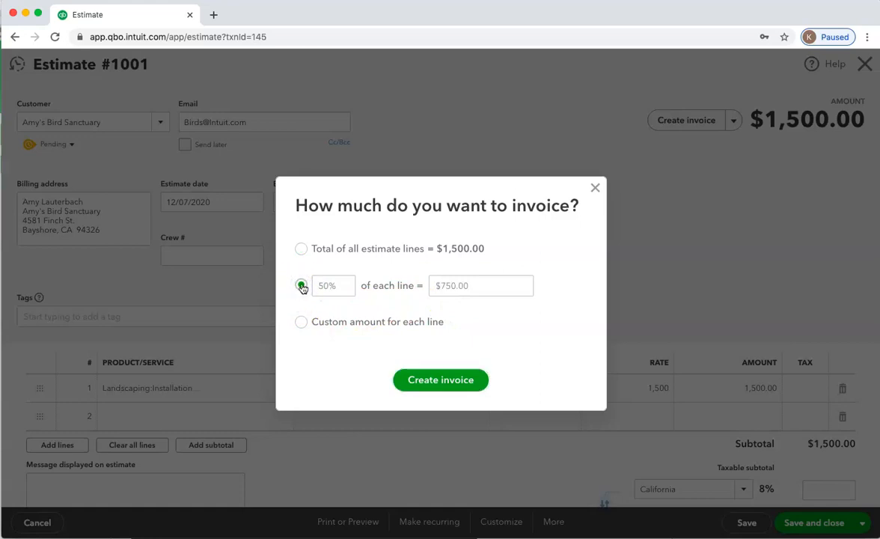
{"action": "left_click", "coordinate": [302, 323]}
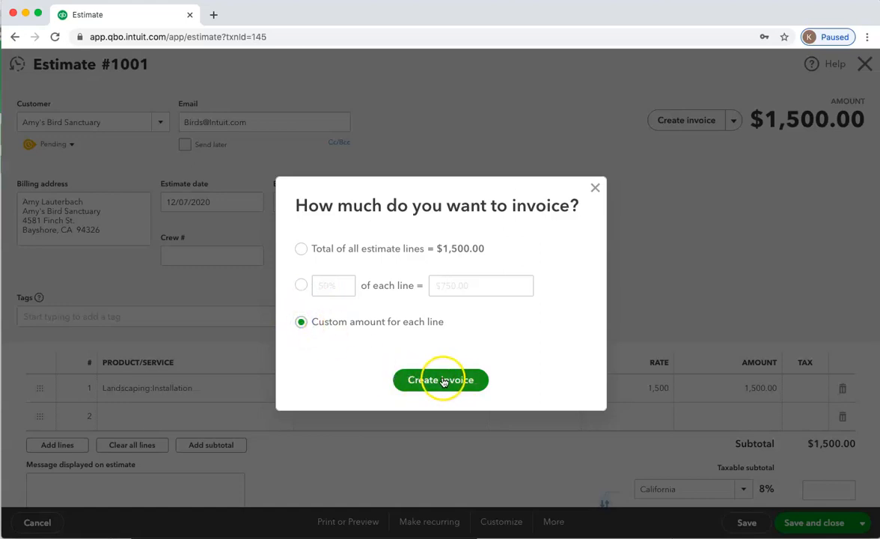
{"action": "left_click", "coordinate": [303, 288]}
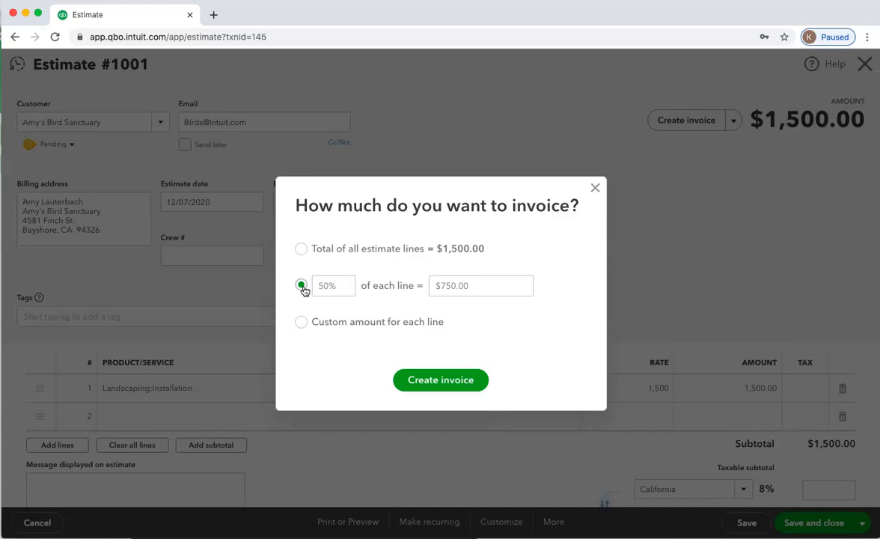
{"action": "left_click", "coordinate": [320, 285]}
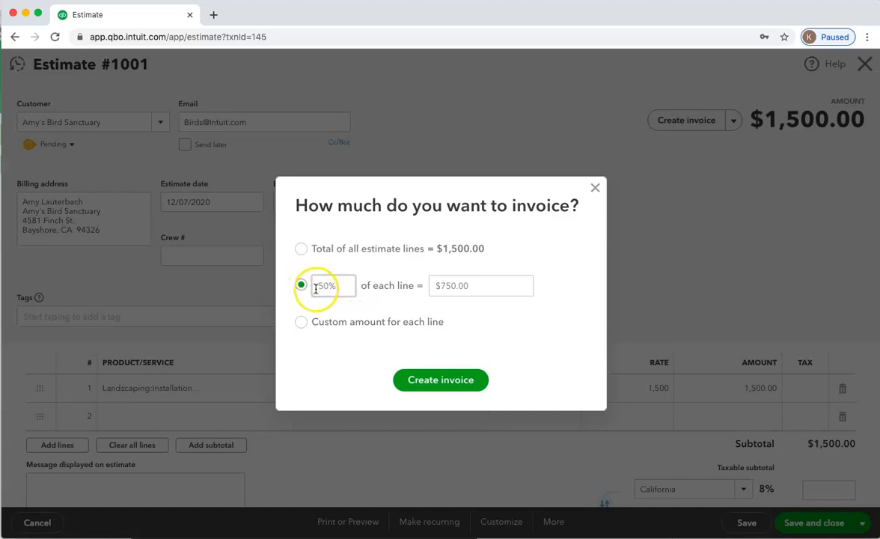
{"action": "left_click", "coordinate": [302, 323]}
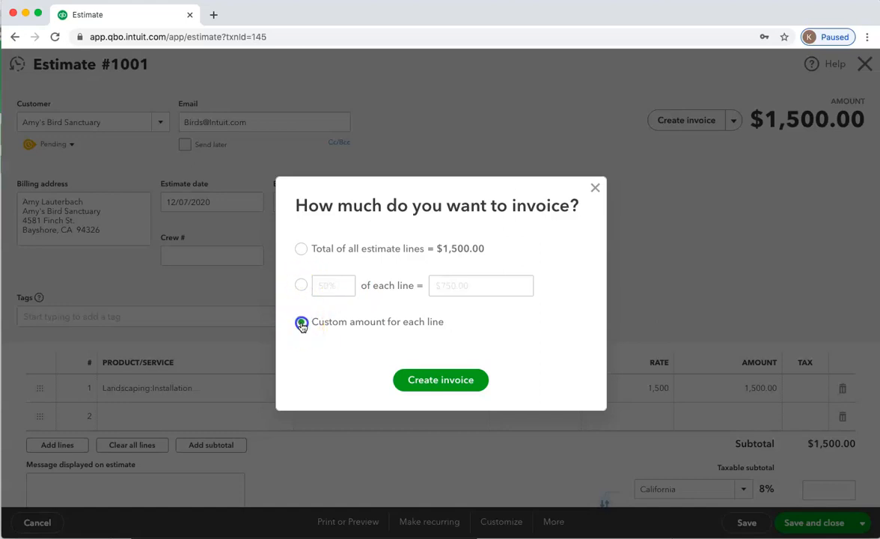
{"action": "left_click", "coordinate": [432, 388]}
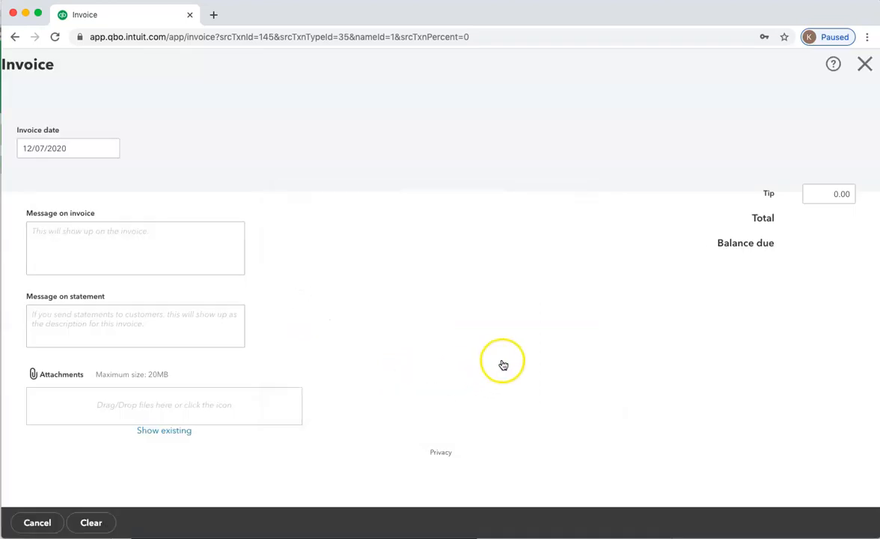
Set the amount due on the Landscaping:Installation line to 250.00, and save and close the invoice
{"action": "scroll", "coordinate": [501, 364], "scroll_direction": "down", "scroll_amount": 3}
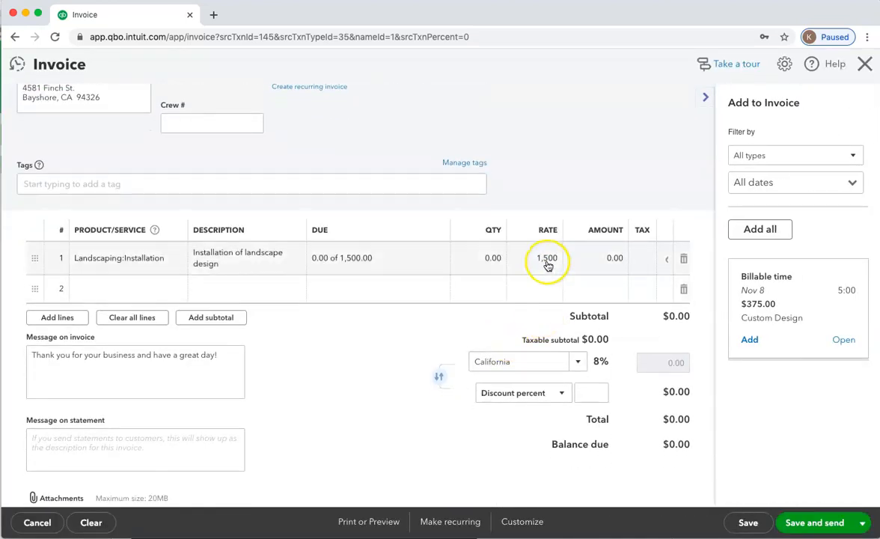
{"action": "left_click", "coordinate": [546, 259]}
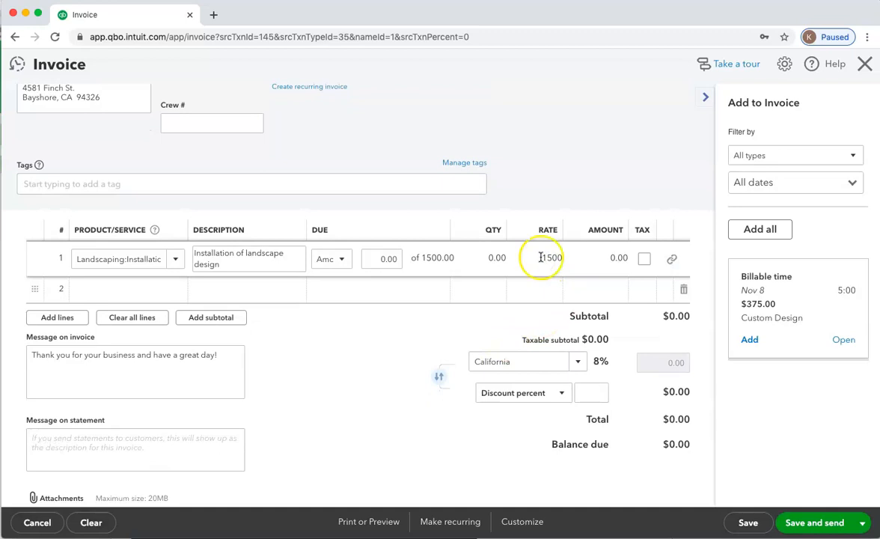
{"action": "left_click_drag", "start_coordinate": [537, 259], "coordinate": [575, 257]}
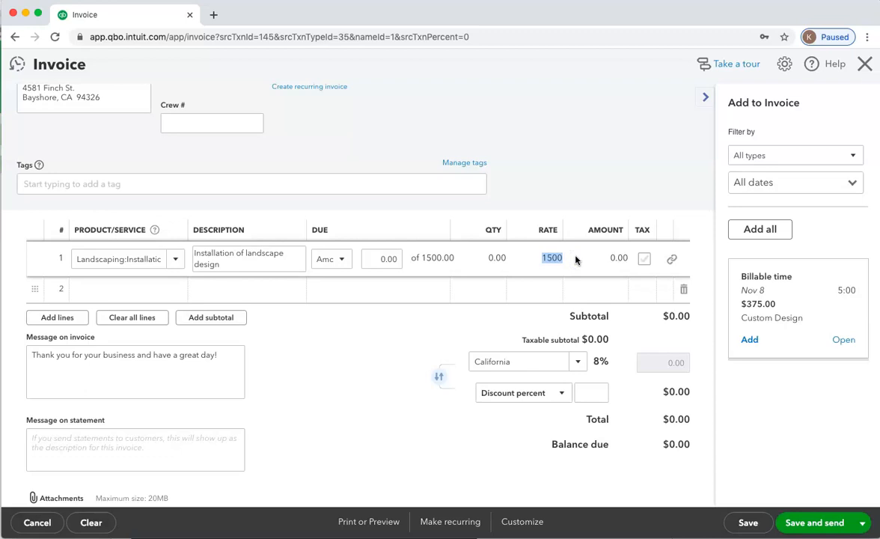
{"action": "left_click", "coordinate": [604, 258]}
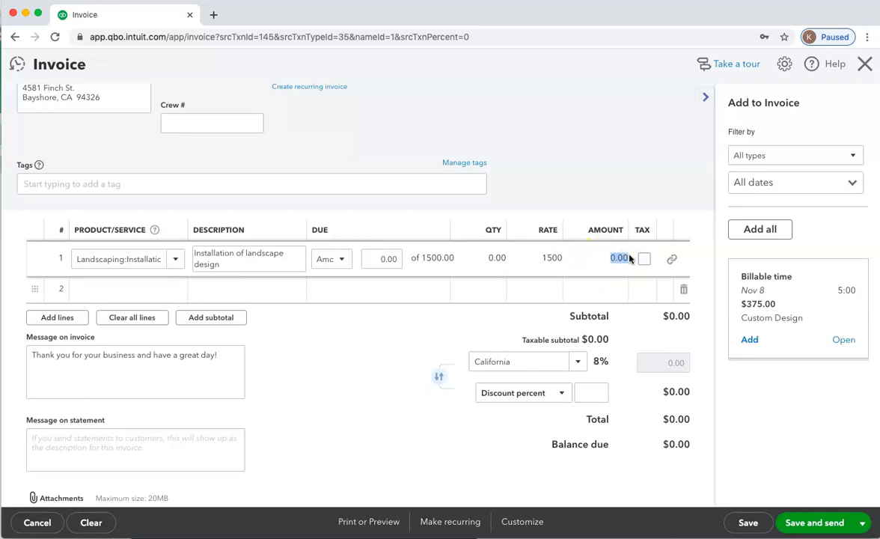
{"action": "scroll", "coordinate": [523, 269], "scroll_direction": "up", "scroll_amount": 1}
{"action": "left_click", "coordinate": [400, 287]}
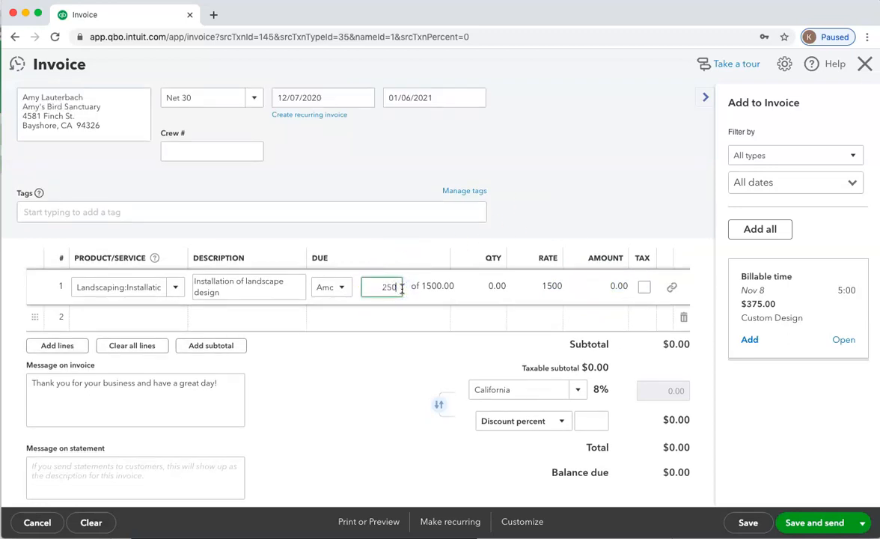
{"action": "key", "text": "Tab"}
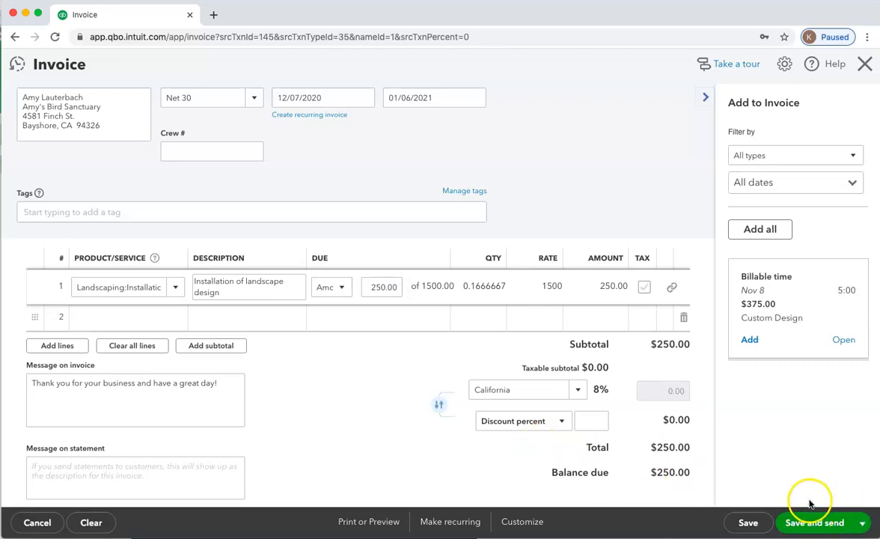
{"action": "left_click", "coordinate": [862, 527]}
{"action": "left_click", "coordinate": [799, 479]}
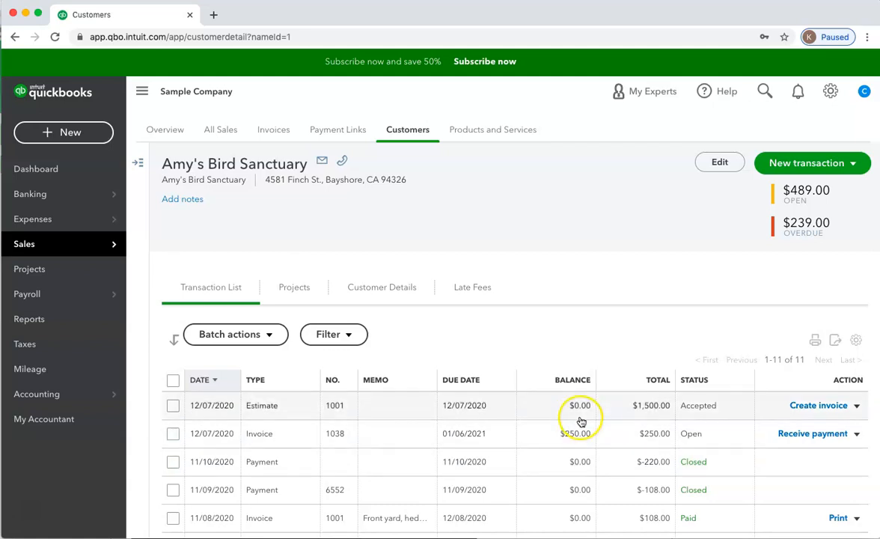
Reopen the 12/07/2020 estimate and review its invoiced and remaining amounts and the options for invoicing the rest, without creating another invoice
{"action": "left_click", "coordinate": [261, 411]}
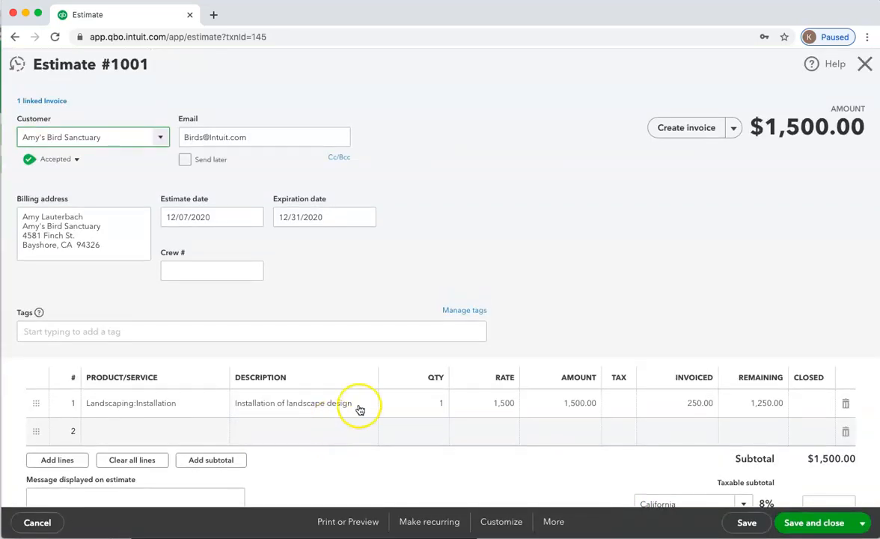
{"action": "left_click", "coordinate": [708, 128]}
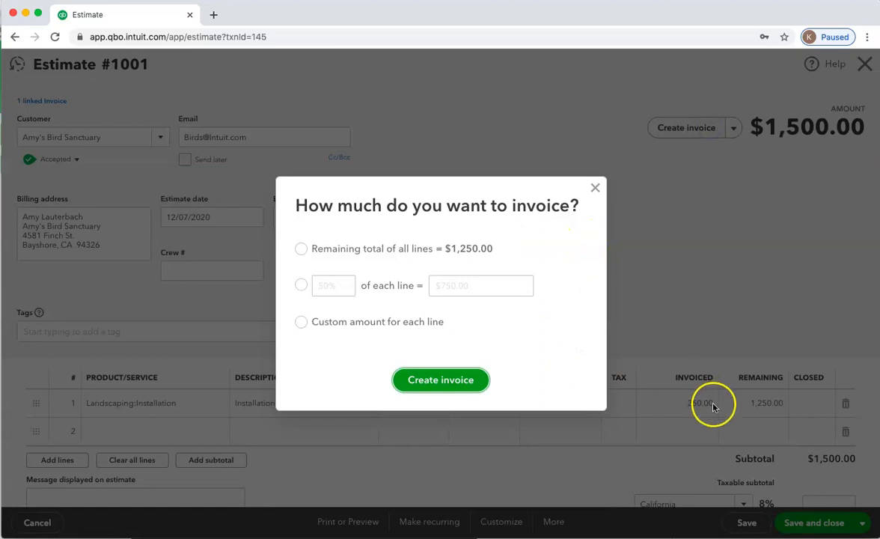
{"action": "left_click", "coordinate": [594, 188]}
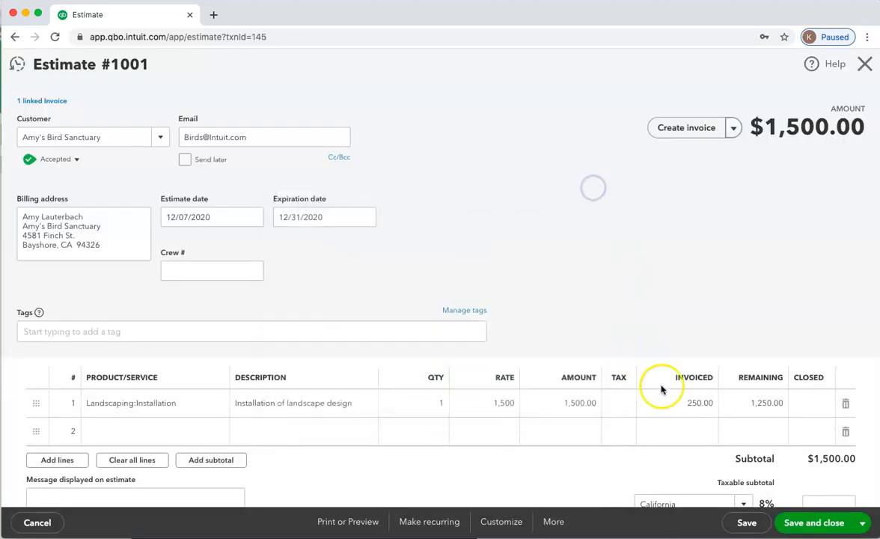
{"action": "left_click", "coordinate": [716, 133]}
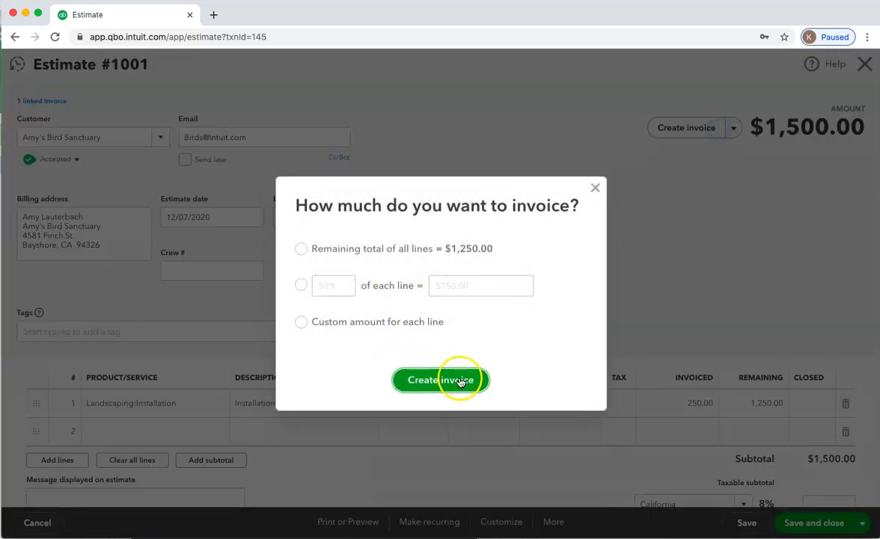
{"action": "left_click", "coordinate": [596, 188]}
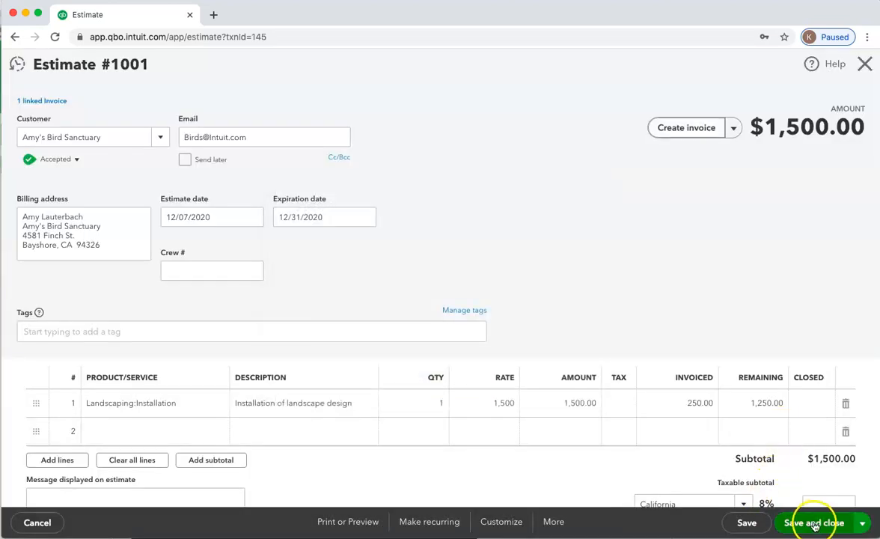